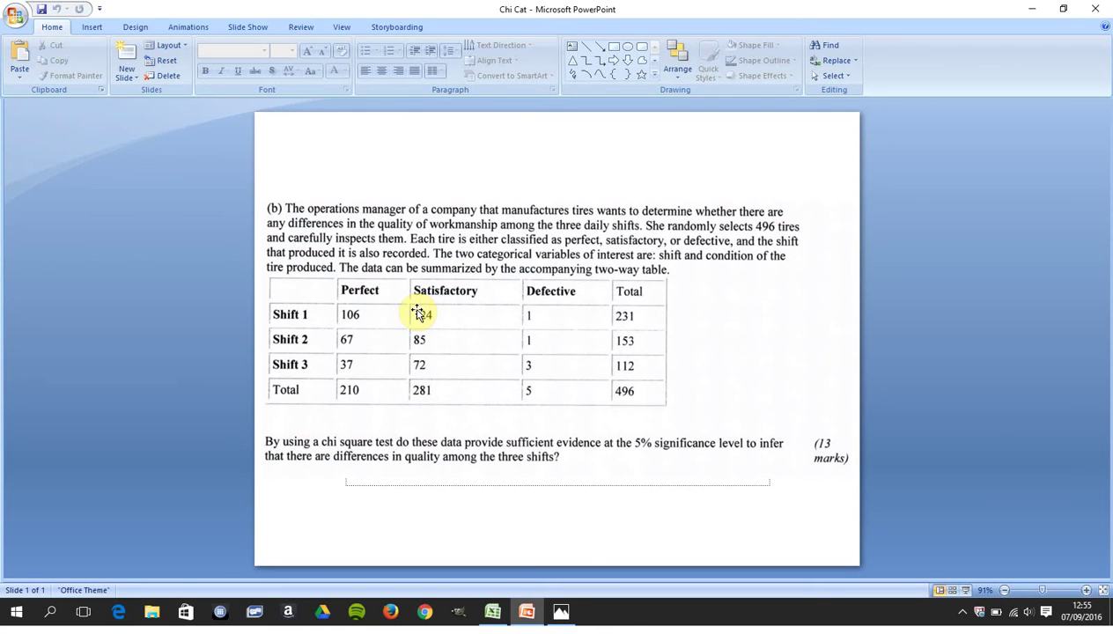
- Switch to the chiSq workbook and move to the first expected count in C15
{"action": "key", "text": "alt+Tab"}
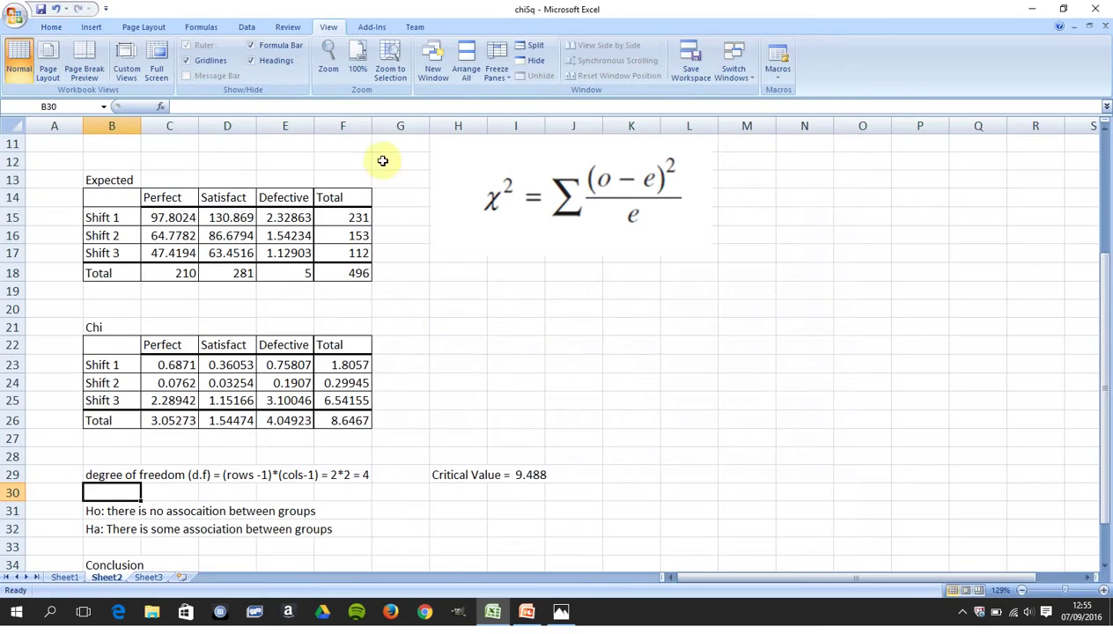
{"action": "left_click", "coordinate": [232, 251]}
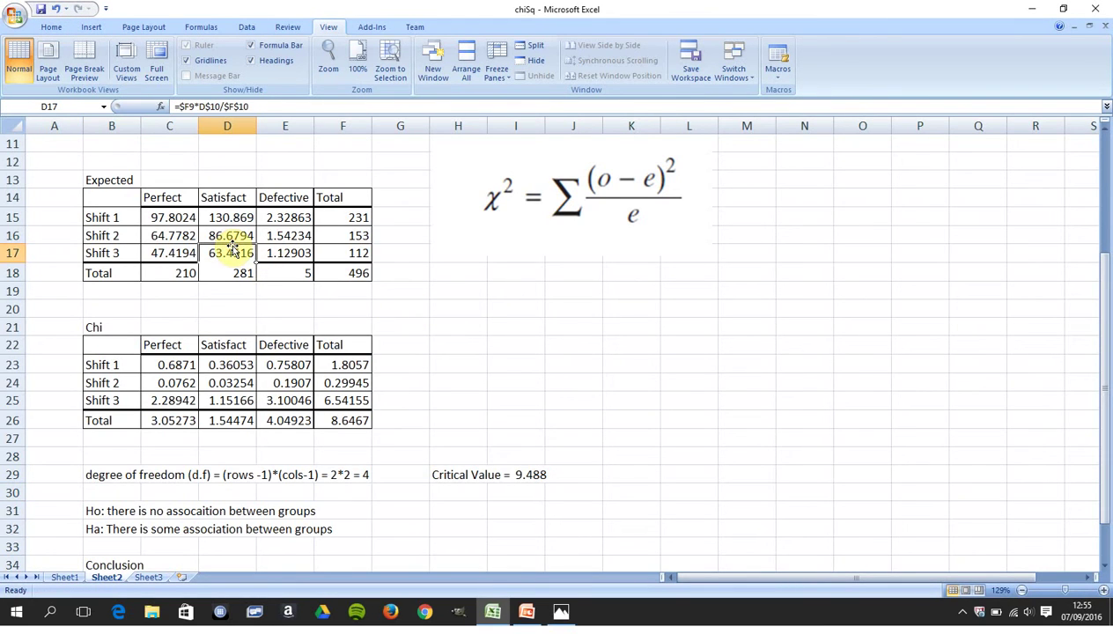
{"action": "key", "text": "Down"}
{"action": "key", "text": "Down"}
{"action": "key", "text": "Down"}
{"action": "key", "text": "Down"}
{"action": "key", "text": "Down"}
{"action": "key", "text": "Down"}
{"action": "key", "text": "Left"}
{"action": "key", "text": "ctrl+Up"}
{"action": "key", "text": "ctrl+Up"}
{"action": "key", "text": "ctrl+Up"}
{"action": "key", "text": "ctrl+Up"}
{"action": "key", "text": "ctrl+Up"}
{"action": "key", "text": "Down"}
{"action": "key", "text": "Down"}
{"action": "key", "text": "Down"}
{"action": "key", "text": "Down"}
{"action": "key", "text": "Down"}
{"action": "key", "text": "Down"}
{"action": "key", "text": "Down"}
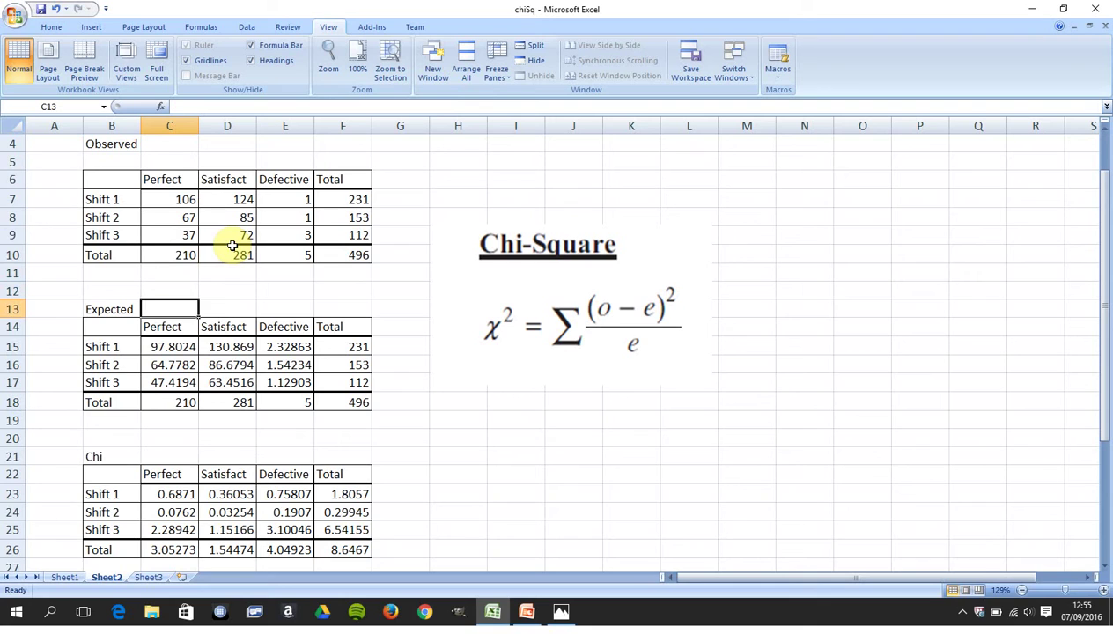
{"action": "key", "text": "Down"}
{"action": "key", "text": "Down"}
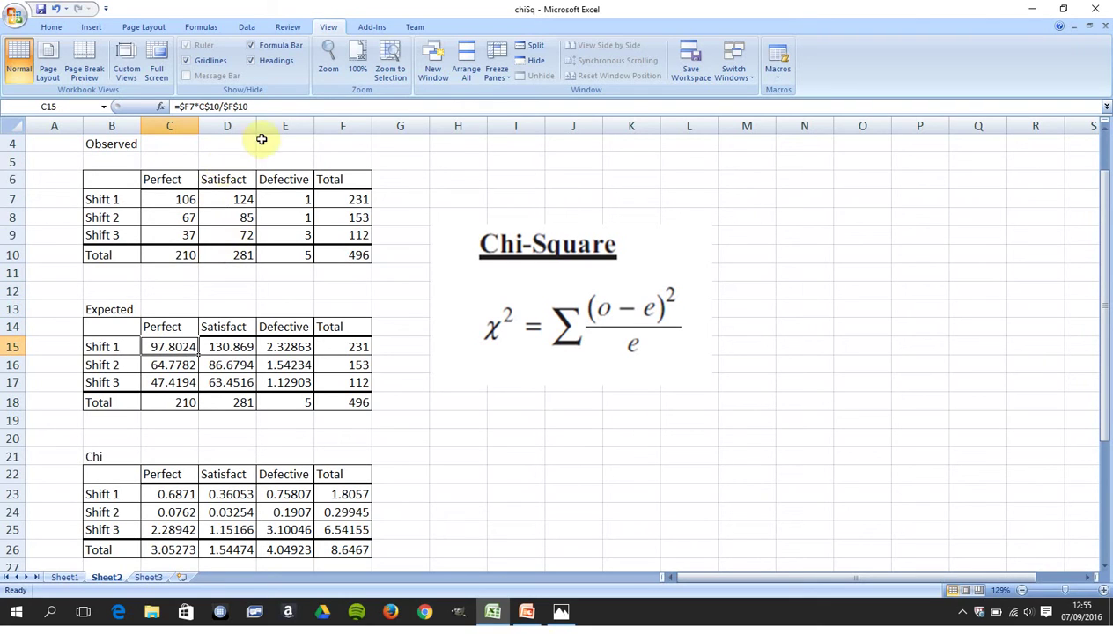
- Review the C15, C16 and E17 formulas (row total × column total / 496), leaving each unchanged
{"action": "double_click", "coordinate": [172, 347]}
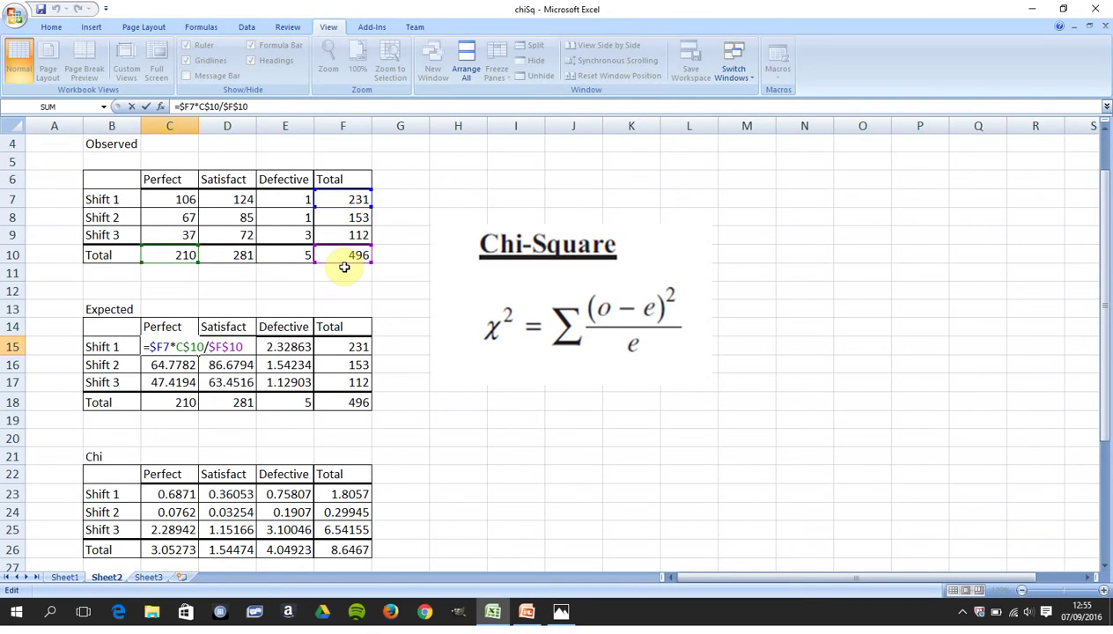
{"action": "key", "text": "ctrl+Return"}
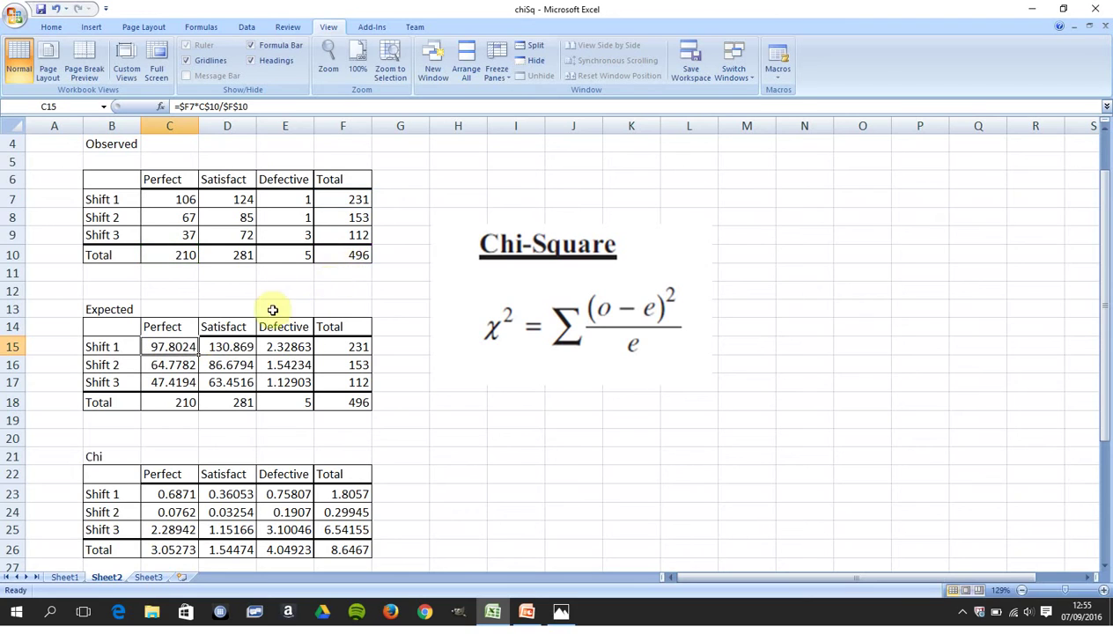
{"action": "left_click", "coordinate": [176, 364]}
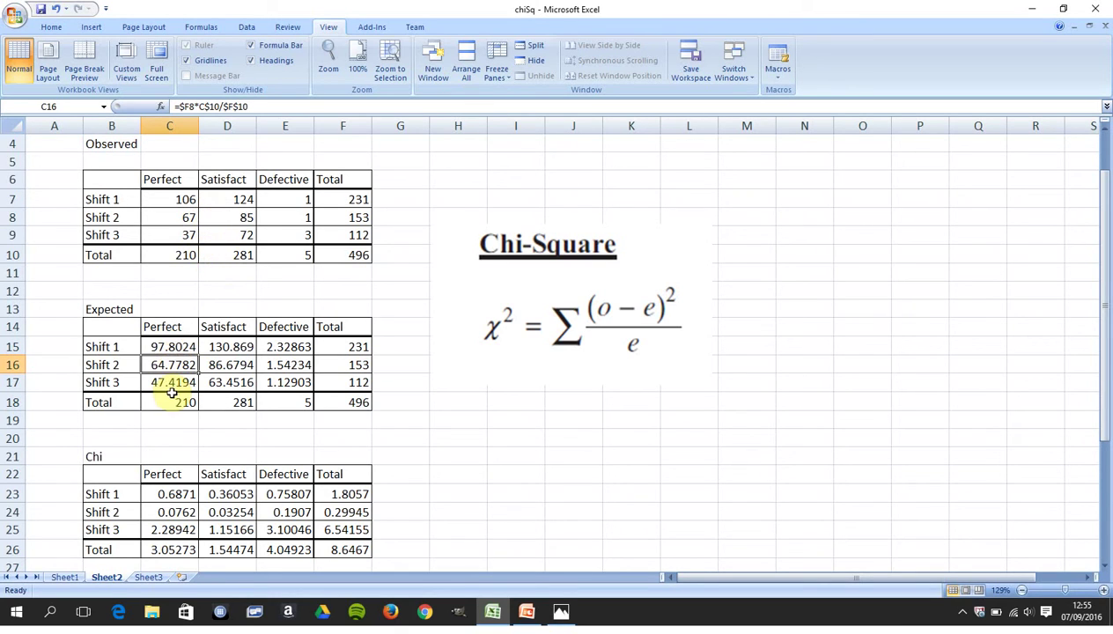
{"action": "double_click", "coordinate": [170, 367]}
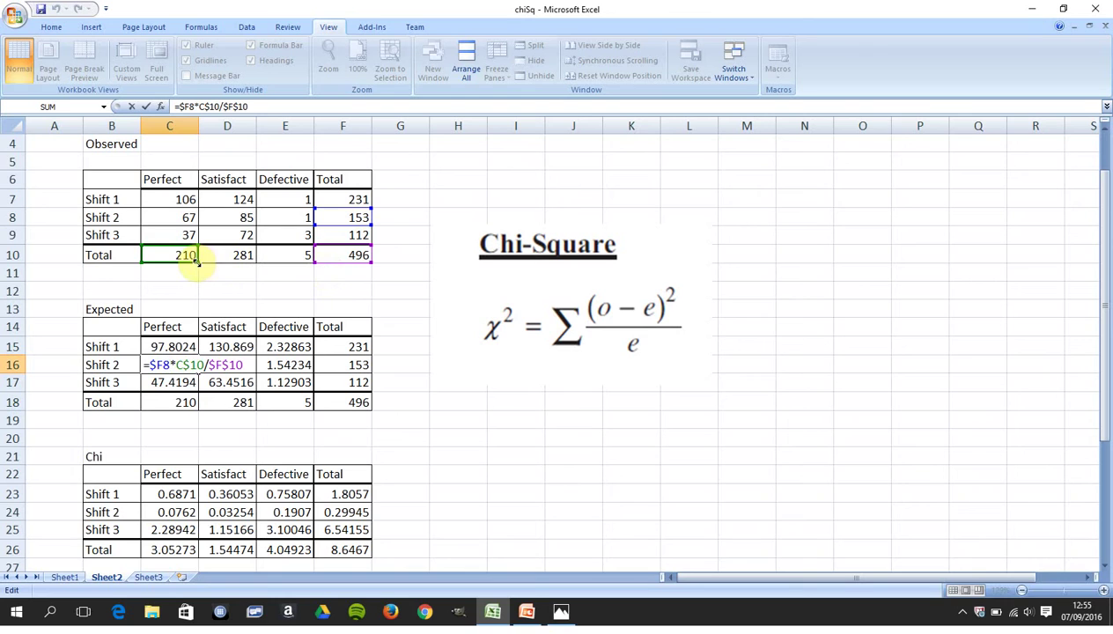
{"action": "left_click", "coordinate": [403, 306]}
{"action": "double_click", "coordinate": [277, 380]}
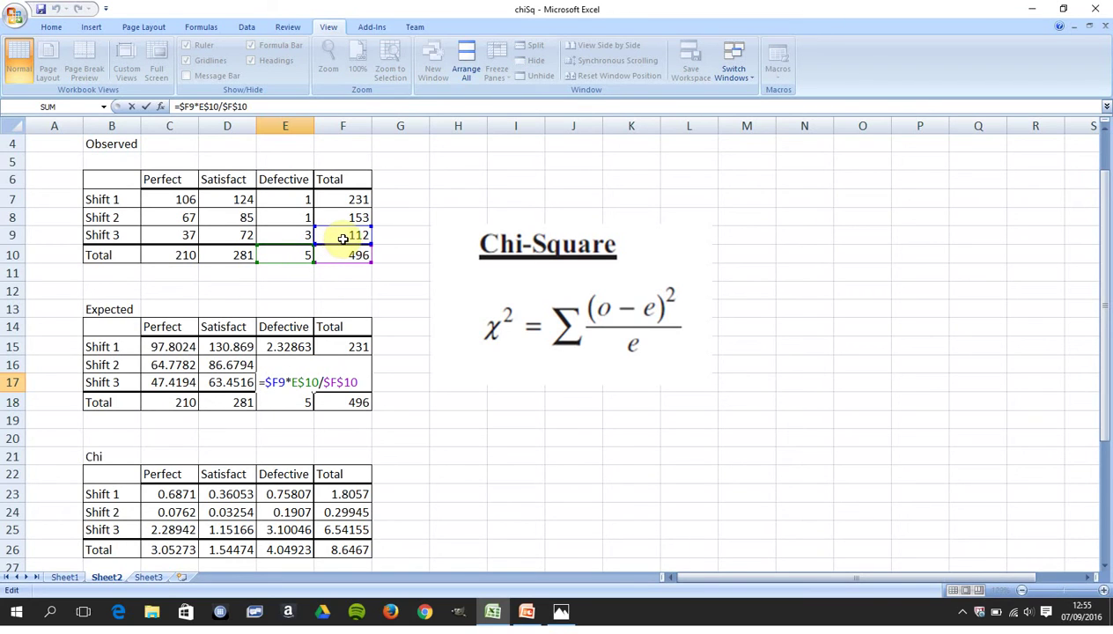
{"action": "left_click_drag", "start_coordinate": [312, 256], "coordinate": [304, 262]}
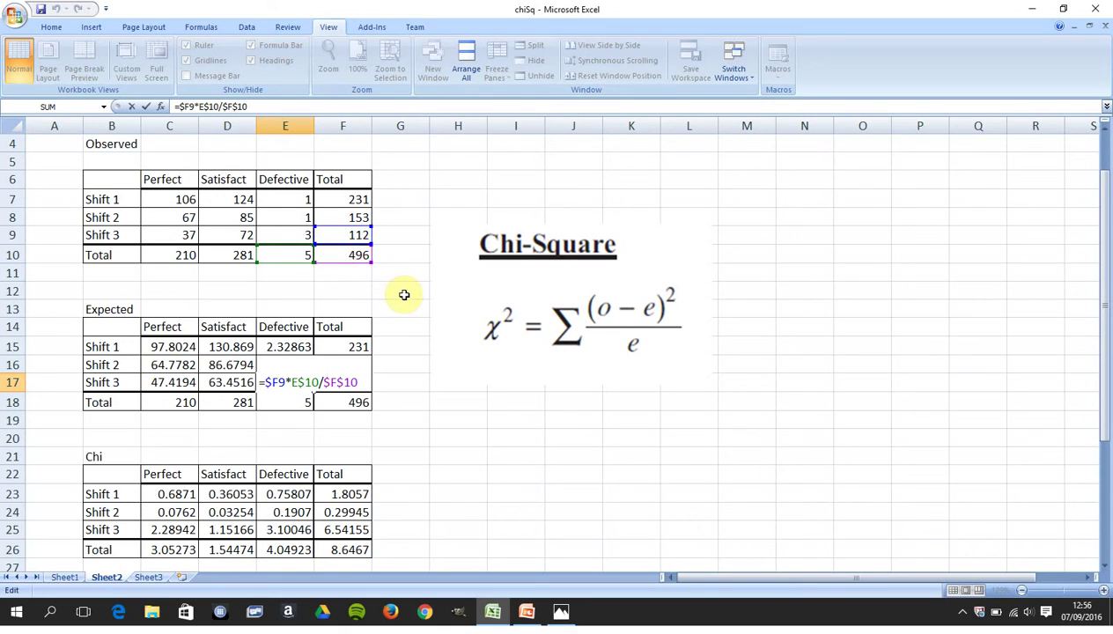
{"action": "key", "text": "ctrl+Return"}
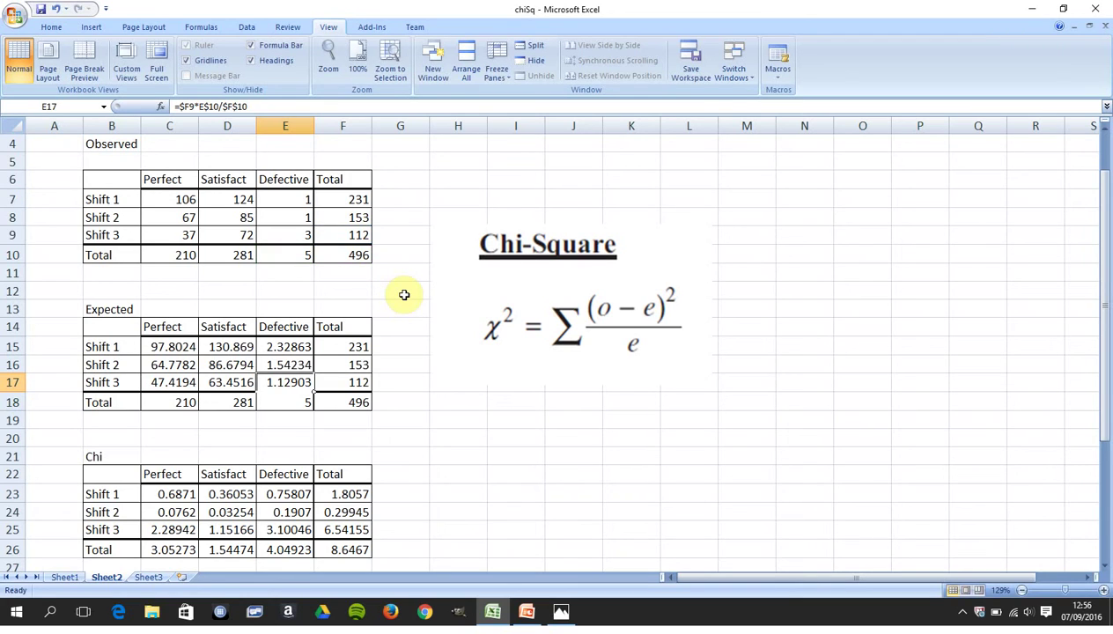
{"action": "key", "text": "Down"}
{"action": "key", "text": "Down"}
{"action": "key", "text": "Down"}
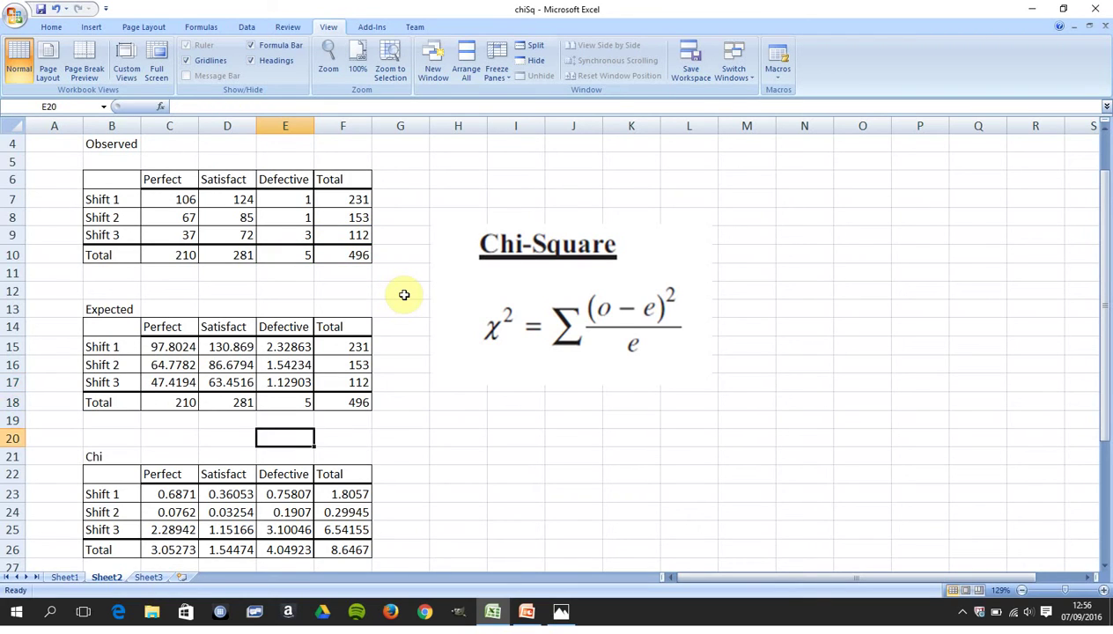
{"action": "key", "text": "Left"}
{"action": "key", "text": "Left"}
{"action": "key", "text": "Left"}
{"action": "key", "text": "Down"}
{"action": "key", "text": "Down"}
{"action": "key", "text": "Down"}
{"action": "key", "text": "Down"}
{"action": "key", "text": "Down"}
{"action": "key", "text": "Down"}
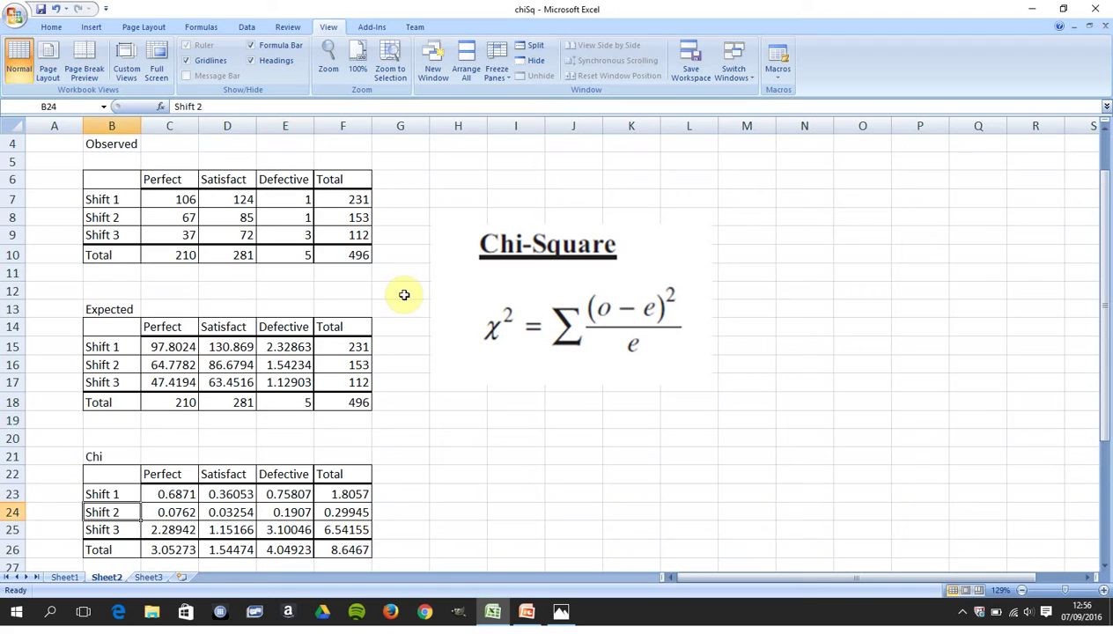
{"action": "key", "text": "Down"}
{"action": "key", "text": "Up"}
{"action": "key", "text": "Up"}
{"action": "key", "text": "Up"}
{"action": "key", "text": "Up"}
{"action": "key", "text": "Right"}
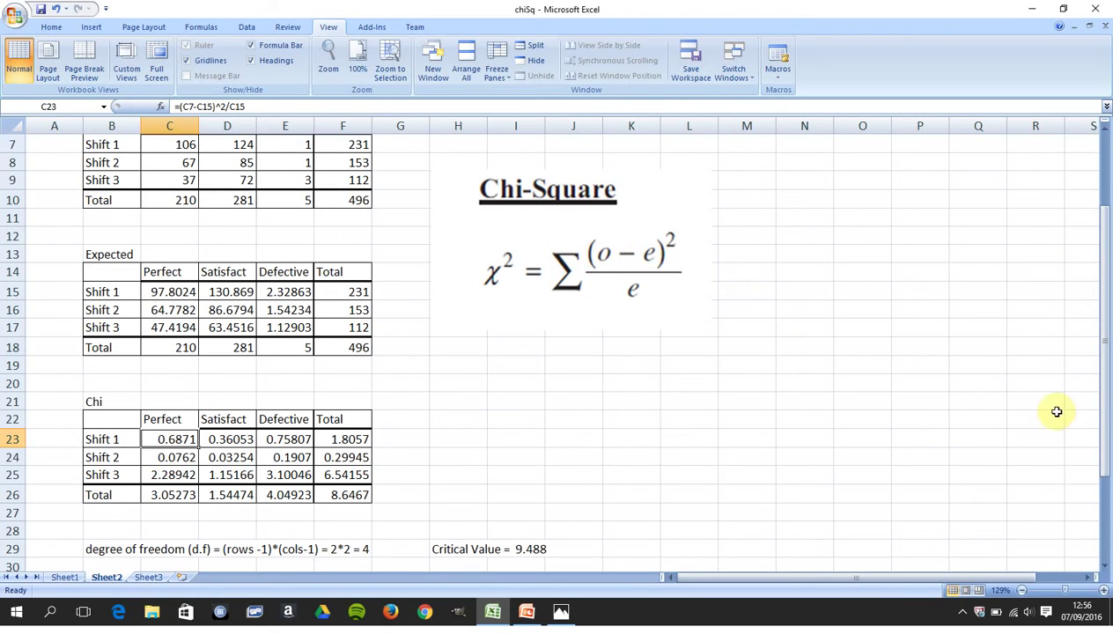
{"action": "left_click_drag", "start_coordinate": [1109, 416], "coordinate": [1109, 399]}
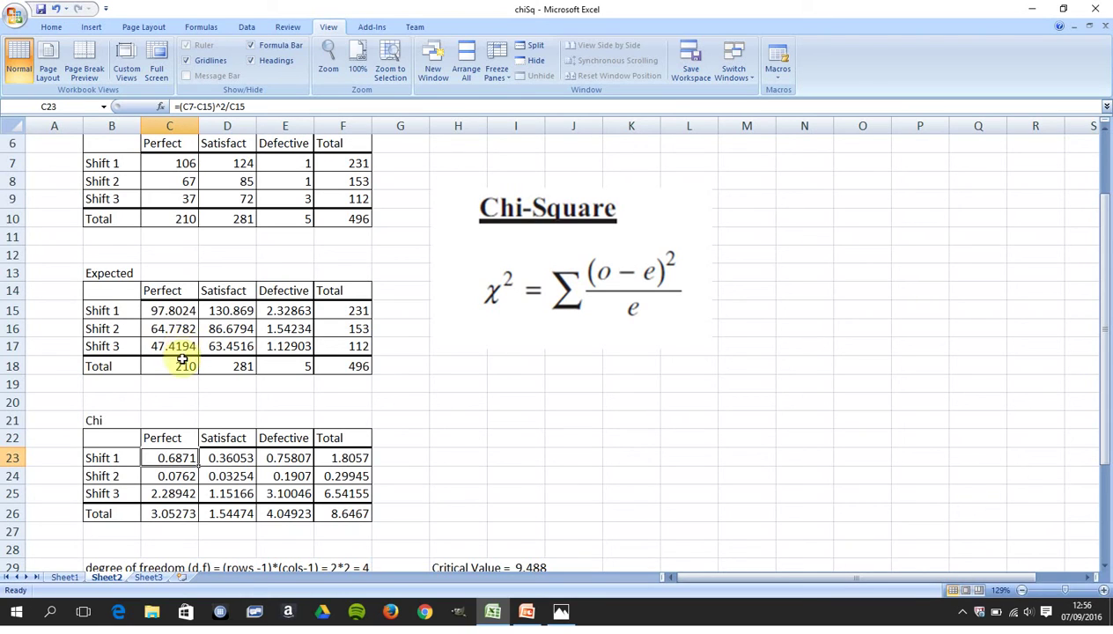
{"action": "double_click", "coordinate": [167, 458]}
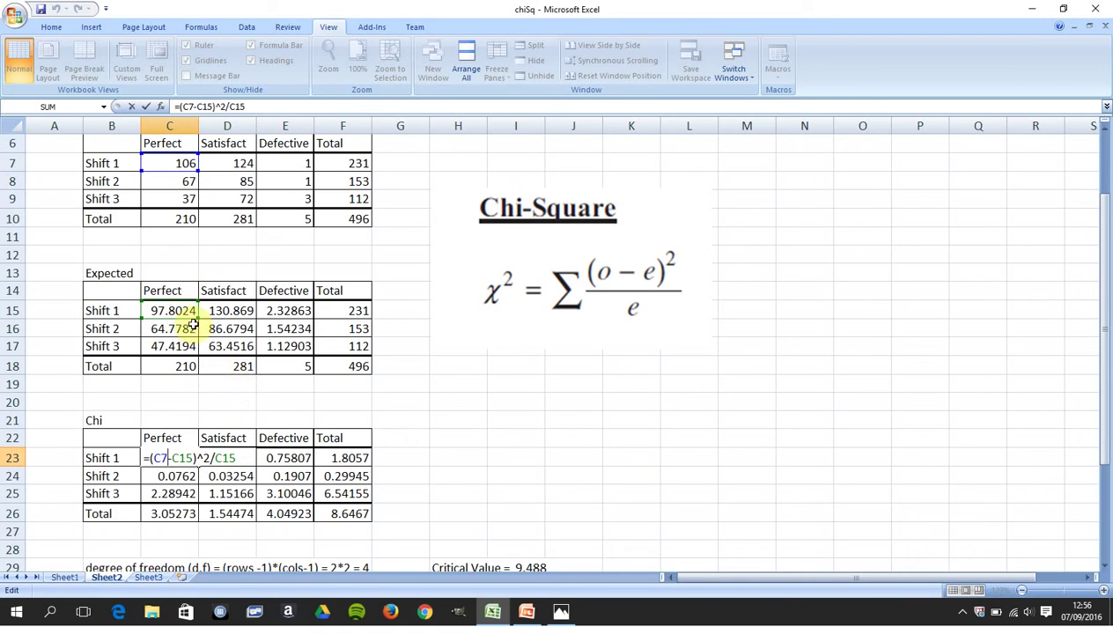
{"action": "left_click", "coordinate": [412, 395]}
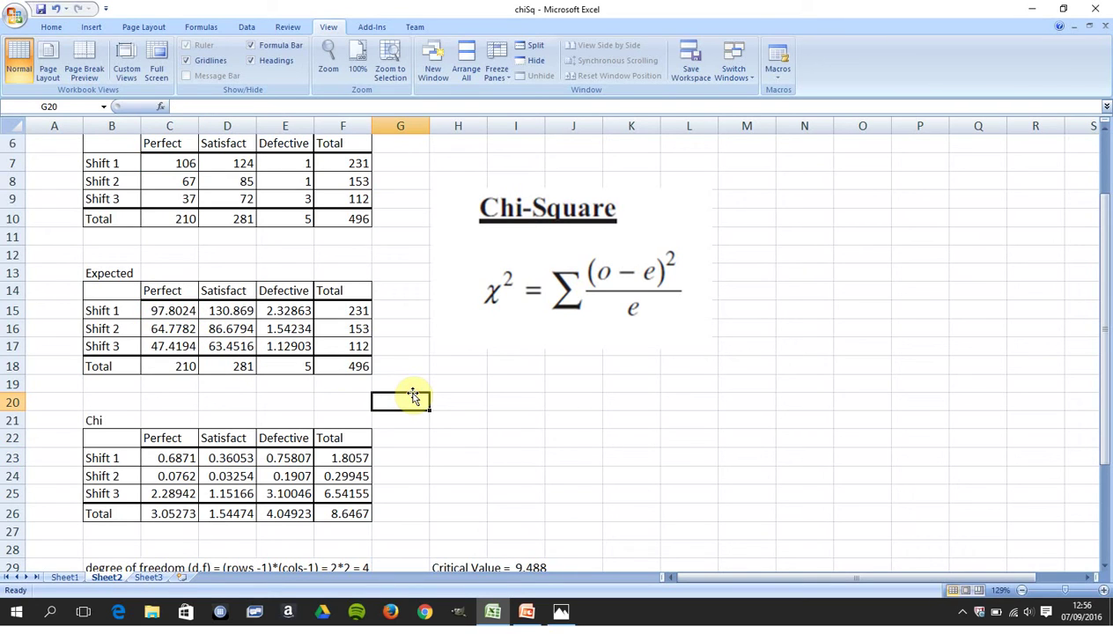
{"action": "key", "text": "Down"}
{"action": "key", "text": "Down"}
{"action": "key", "text": "Down"}
{"action": "key", "text": "Down"}
{"action": "key", "text": "Down"}
{"action": "key", "text": "Down"}
{"action": "key", "text": "Left"}
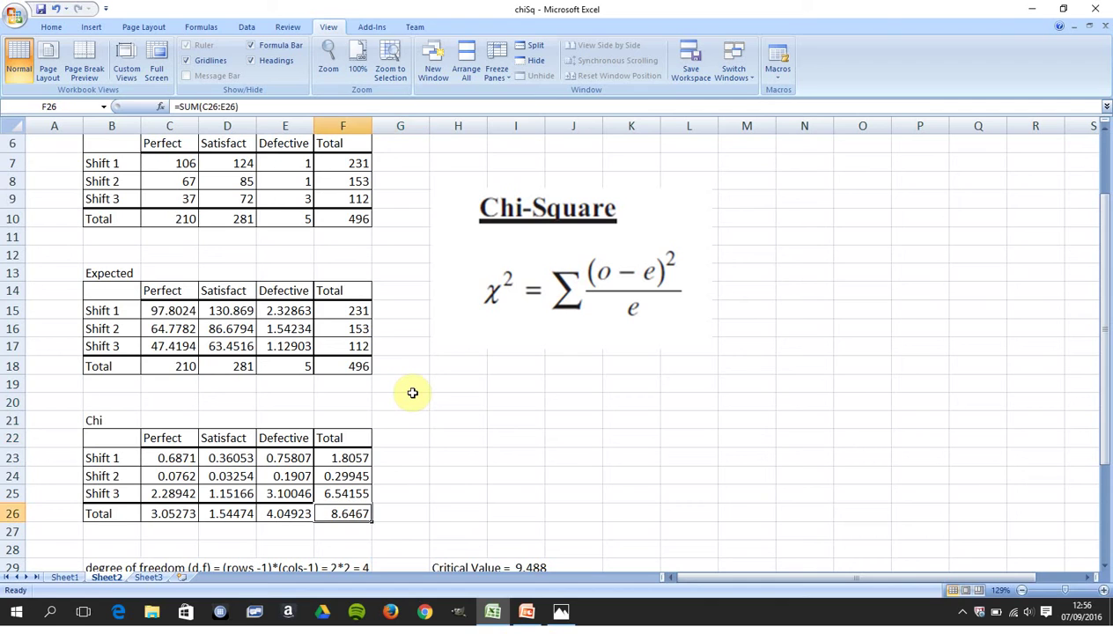
{"action": "key", "text": "Down"}
{"action": "key", "text": "Down"}
{"action": "key", "text": "Down"}
{"action": "key", "text": "Down"}
{"action": "key", "text": "Down"}
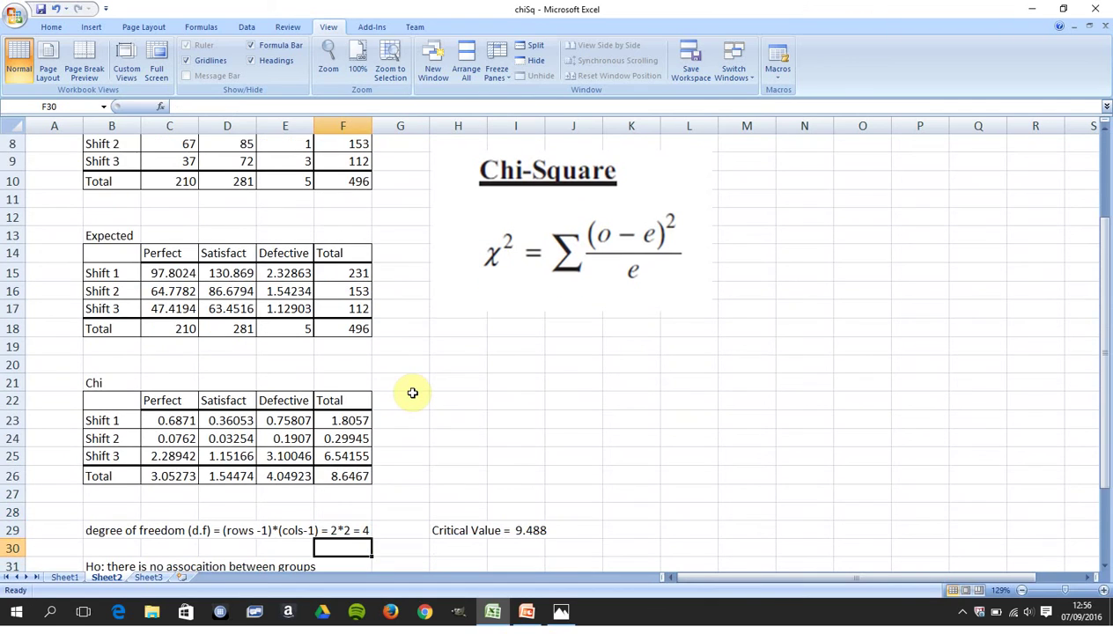
{"action": "key", "text": "Up"}
{"action": "key", "text": "Up"}
{"action": "key", "text": "Up"}
{"action": "key", "text": "Up"}
{"action": "key", "text": "Up"}
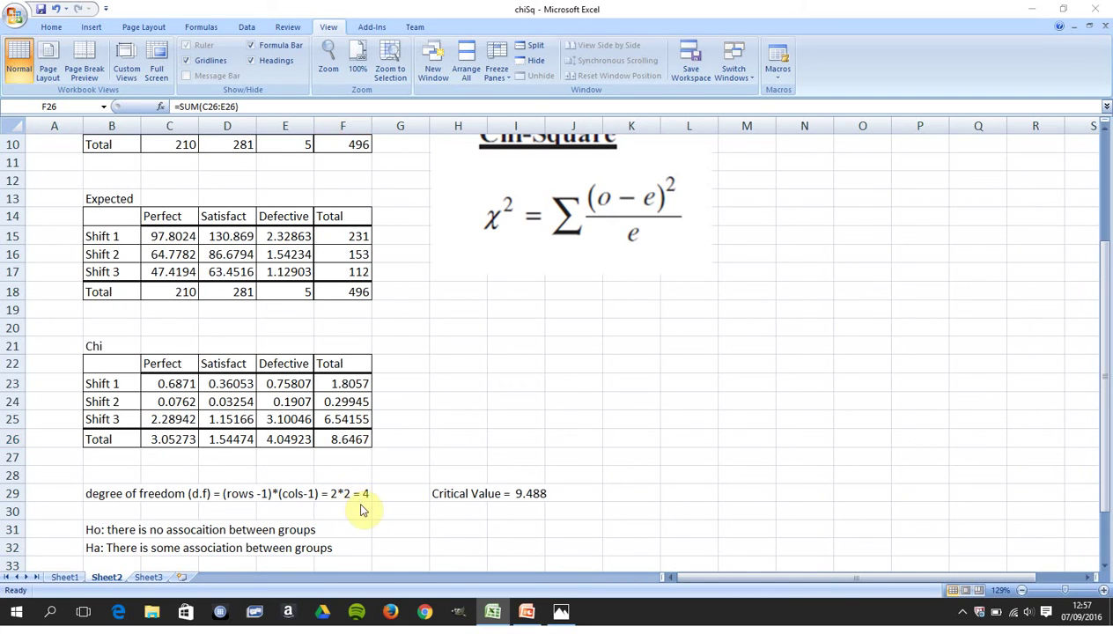
{"action": "key", "text": "alt+Tab"}
{"action": "key", "text": "alt+Tab"}
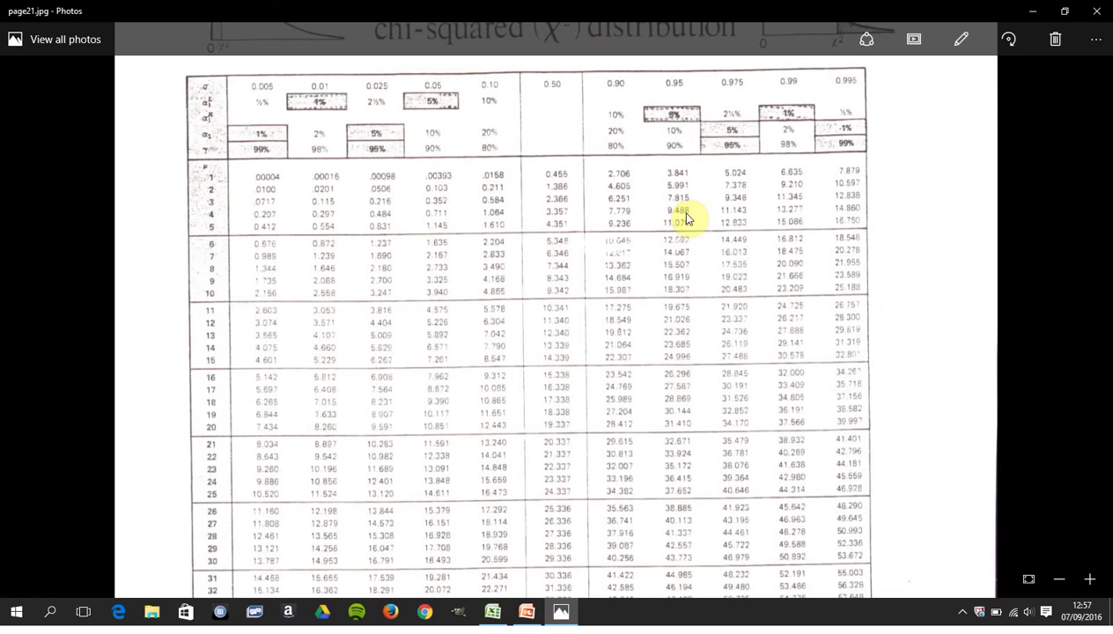
- Leave the page21.jpg chi-squared table and return to the chiSq workbook
{"action": "key", "text": "alt+Tab"}
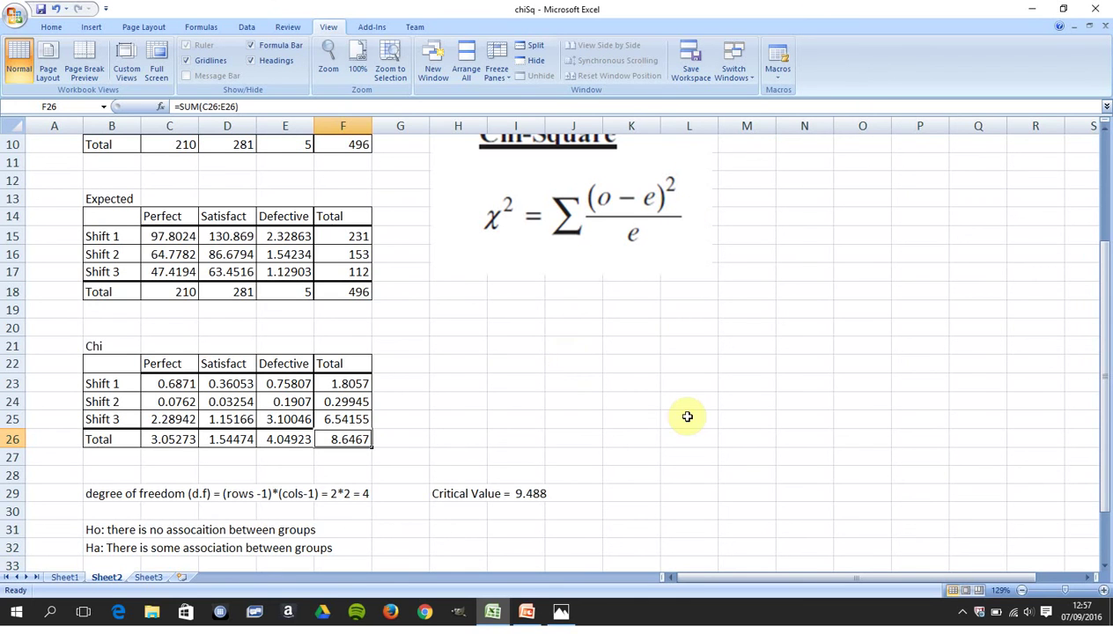
- Scroll down and read Ho, Ha and the conclusion: 8.646 below critical value, Ho not rejected
{"action": "left_click_drag", "start_coordinate": [1105, 450], "coordinate": [1103, 479]}
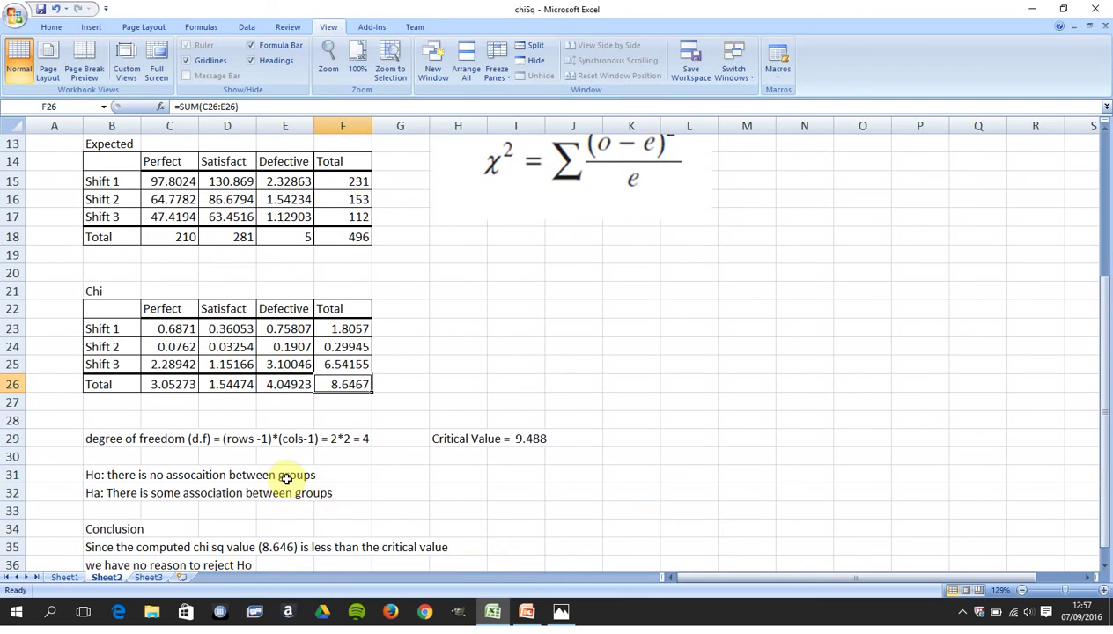
{"action": "left_click", "coordinate": [286, 478]}
{"action": "key", "text": "Left"}
{"action": "key", "text": "Left"}
{"action": "key", "text": "Left"}
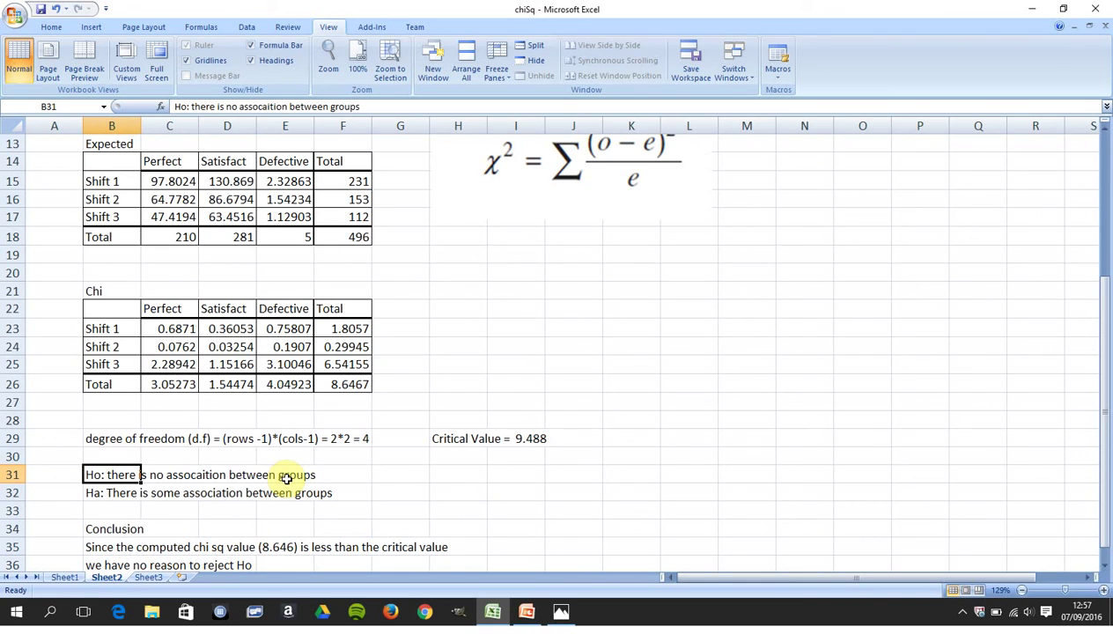
{"action": "key", "text": "Down"}
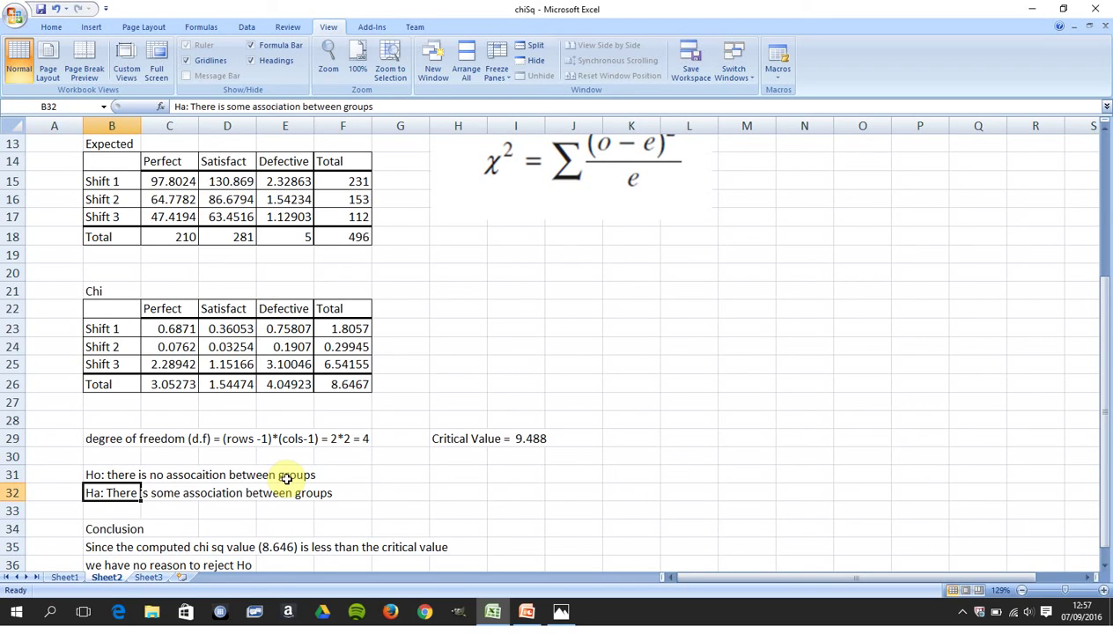
{"action": "key", "text": "Down"}
{"action": "key", "text": "Down"}
{"action": "key", "text": "Down"}
{"action": "key", "text": "Down"}
{"action": "key", "text": "Down"}
{"action": "key", "text": "Down"}
{"action": "key", "text": "Up"}
{"action": "key", "text": "Up"}
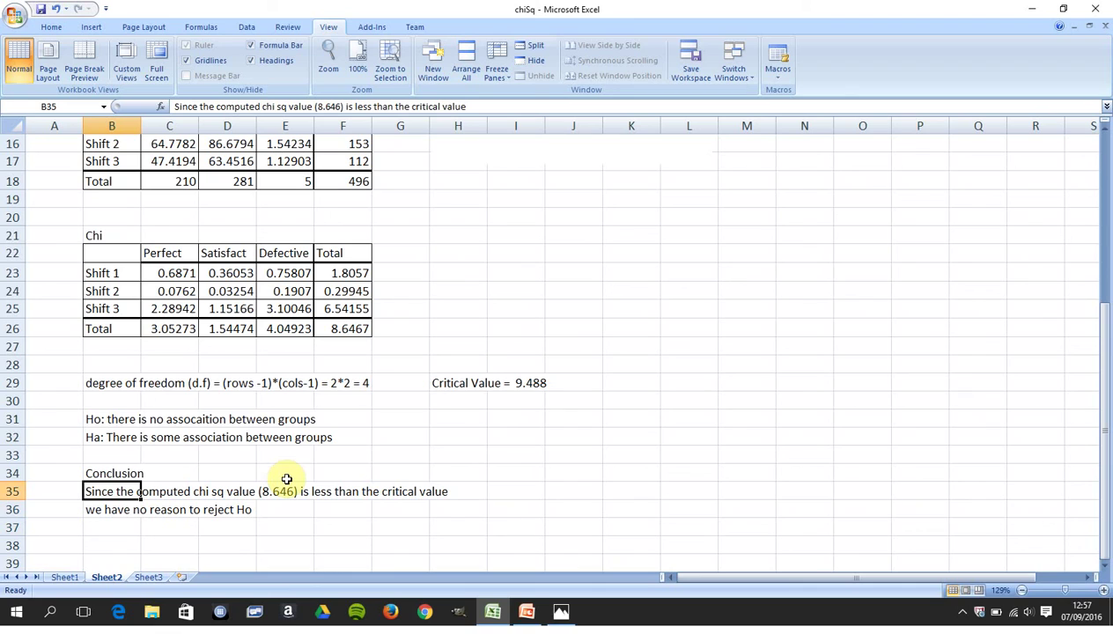
{"action": "key", "text": "Up"}
{"action": "key", "text": "Up"}
{"action": "key", "text": "Up"}
{"action": "key", "text": "Up"}
{"action": "key", "text": "Up"}
{"action": "key", "text": "Up"}
{"action": "key", "text": "Up"}
{"action": "key", "text": "Up"}
{"action": "key", "text": "Up"}
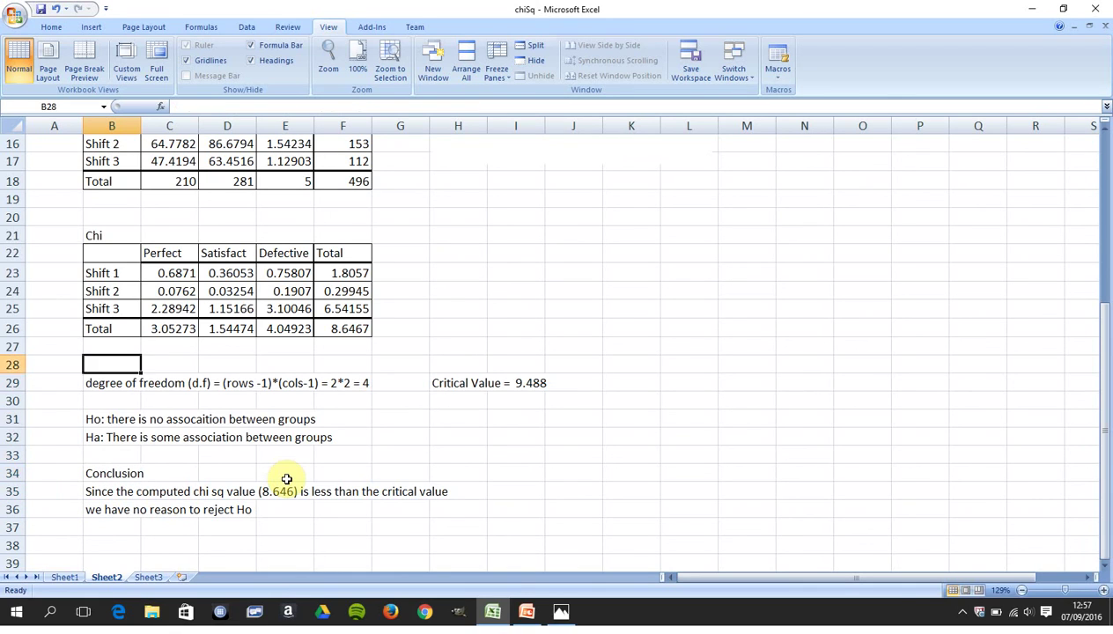
{"action": "key", "text": "Right"}
{"action": "key", "text": "Right"}
{"action": "key", "text": "Right"}
{"action": "key", "text": "Right"}
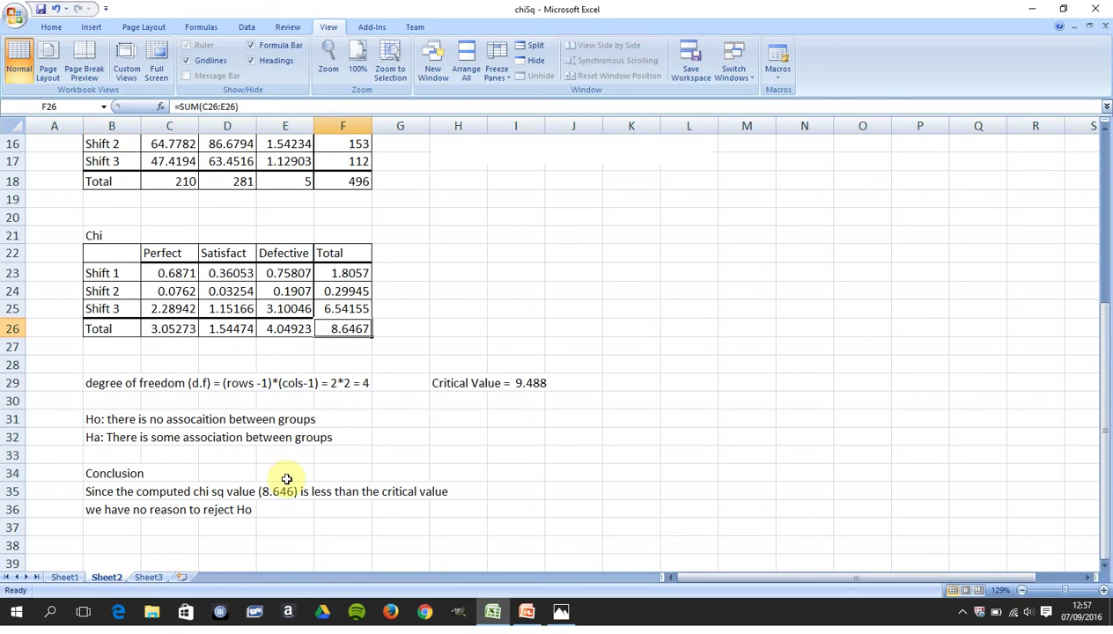
{"action": "key", "text": "Down"}
{"action": "key", "text": "Down"}
{"action": "key", "text": "Down"}
{"action": "key", "text": "Down"}
{"action": "key", "text": "Down"}
{"action": "key", "text": "Down"}
{"action": "key", "text": "Down"}
{"action": "key", "text": "Down"}
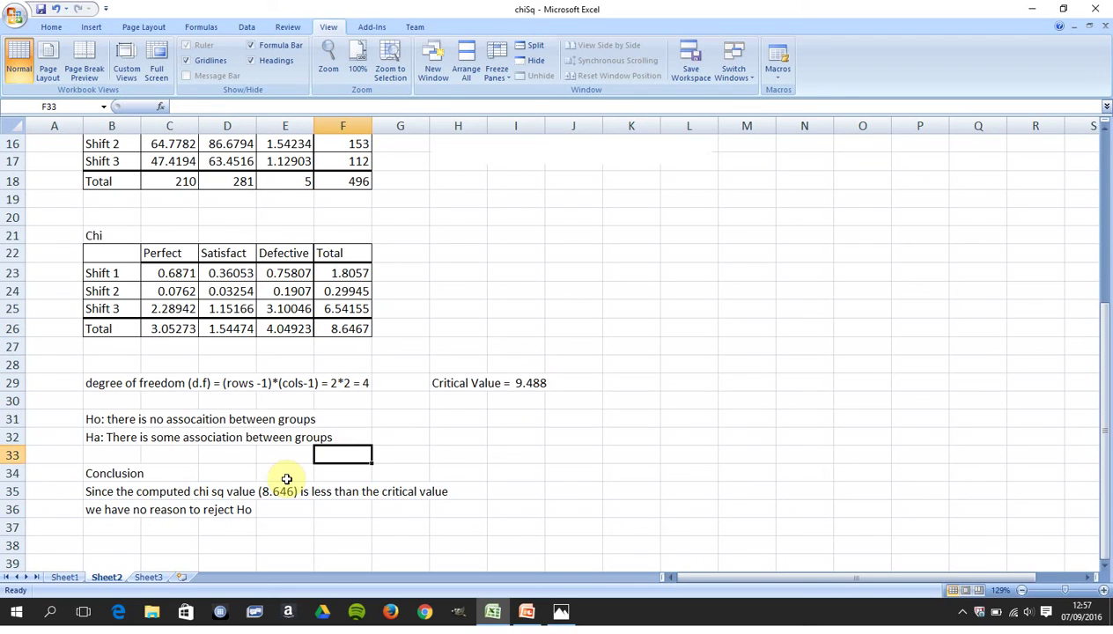
{"action": "key", "text": "Down"}
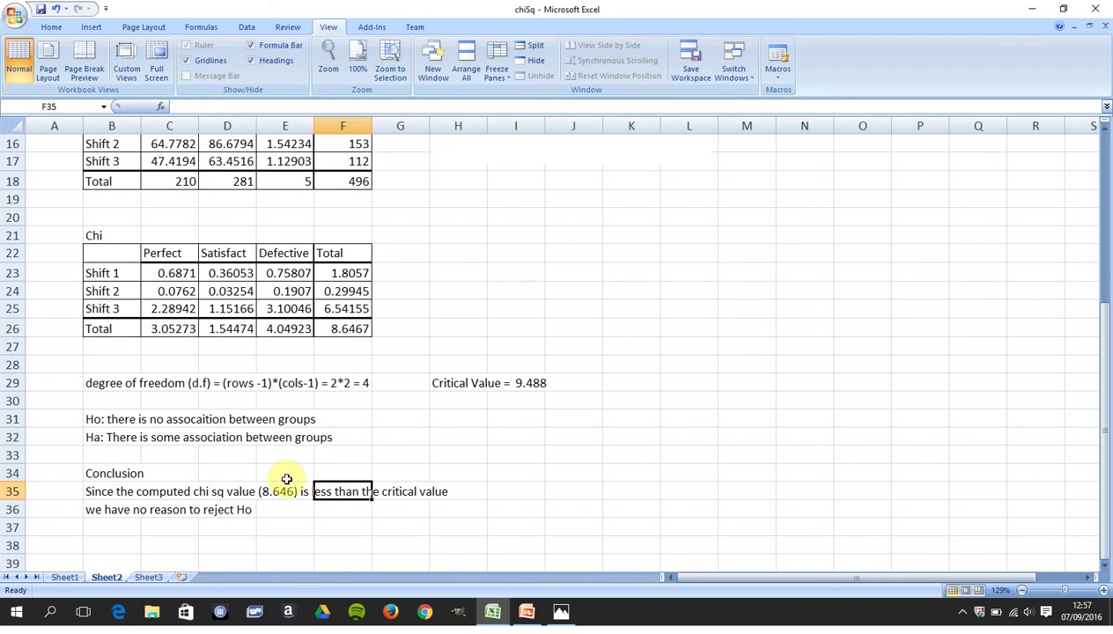
{"action": "key", "text": "Up"}
{"action": "key", "text": "Up"}
{"action": "key", "text": "Up"}
{"action": "key", "text": "Up"}
{"action": "key", "text": "Up"}
{"action": "key", "text": "Up"}
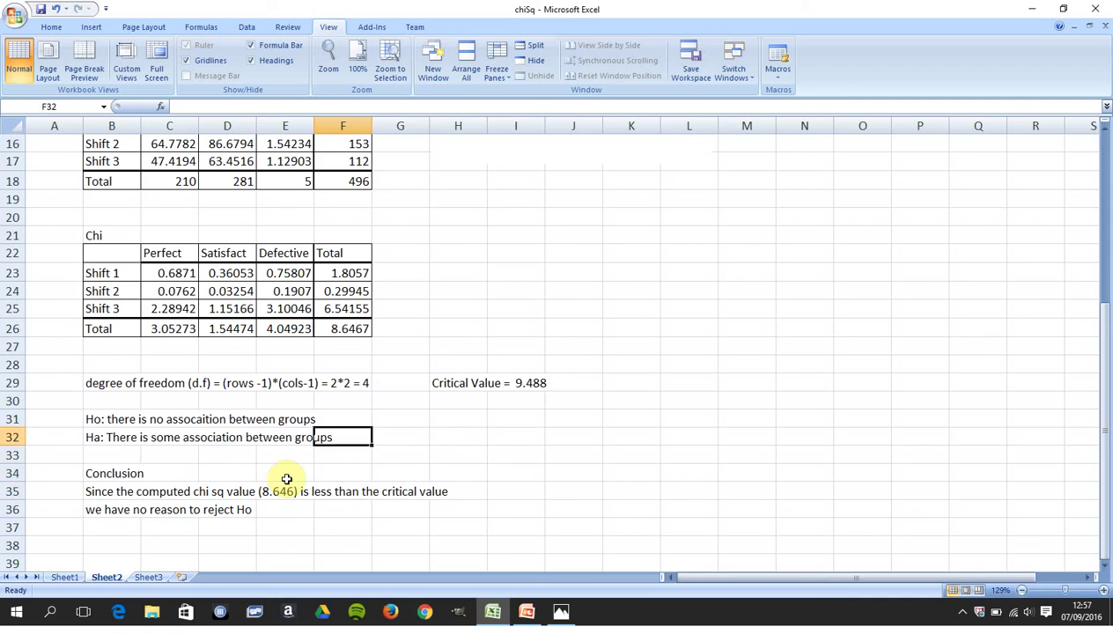
{"action": "key", "text": "Right"}
{"action": "key", "text": "Right"}
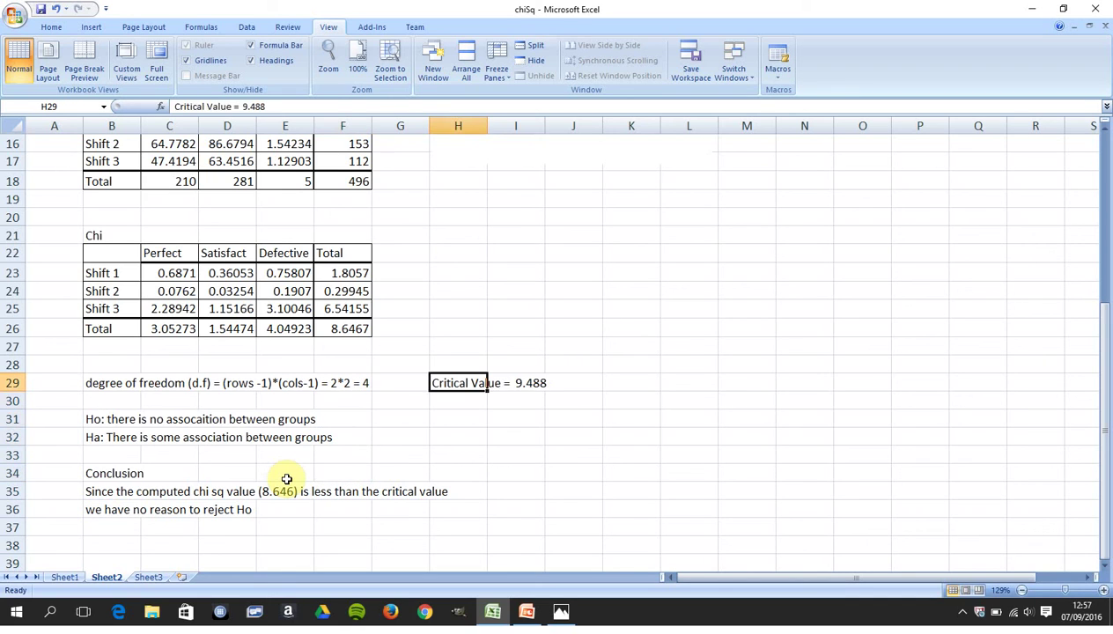
{"action": "key", "text": "Right"}
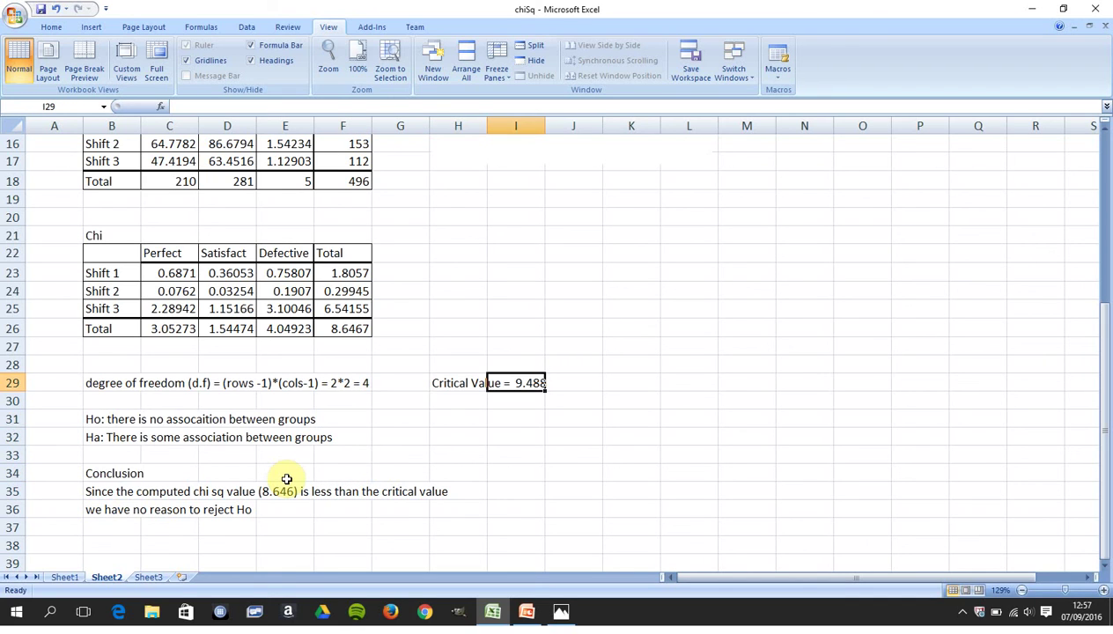
{"action": "key", "text": "Down"}
{"action": "key", "text": "Down"}
{"action": "key", "text": "Down"}
{"action": "key", "text": "Down"}
{"action": "key", "text": "Down"}
{"action": "key", "text": "Down"}
{"action": "key", "text": "Down"}
{"action": "key", "text": "Down"}
{"action": "key", "text": "Down"}
{"action": "key", "text": "Left"}
{"action": "key", "text": "Left"}
{"action": "key", "text": "Left"}
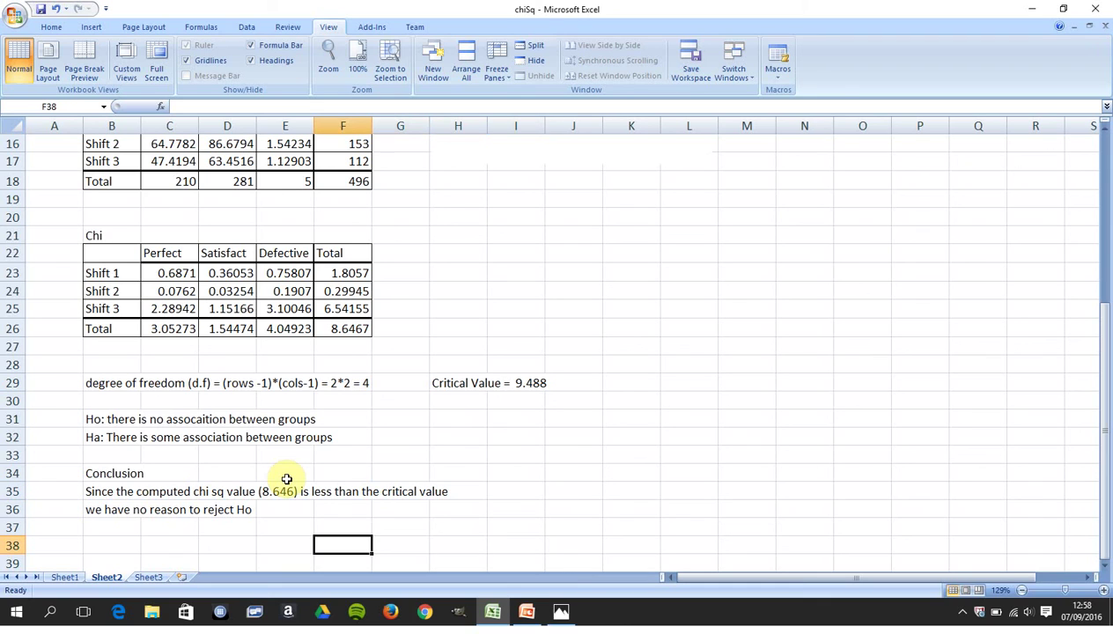